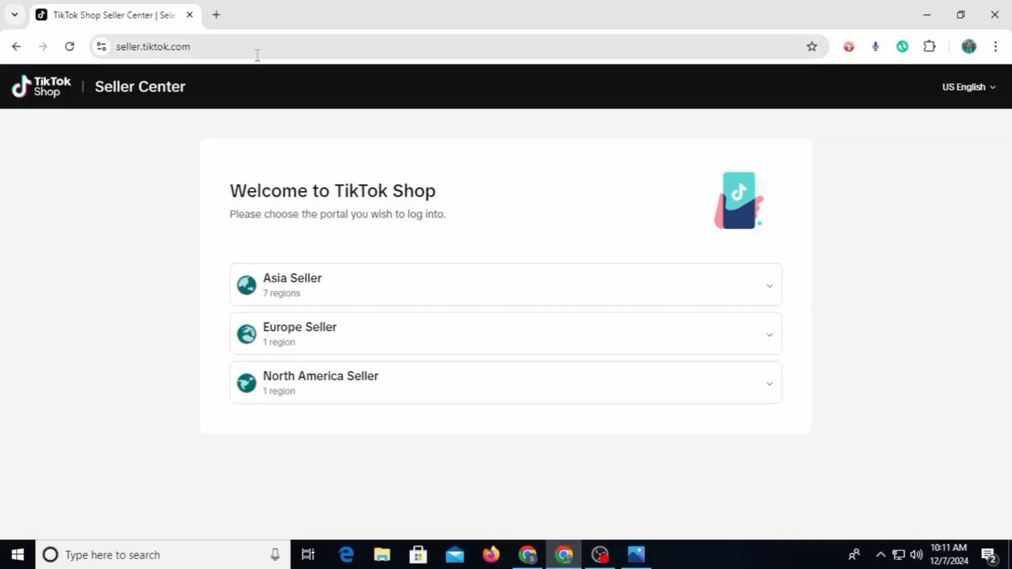
# Step: Pick the TikTok Shop seller portal and switch to the email and password login form
pyautogui.click(259, 47)
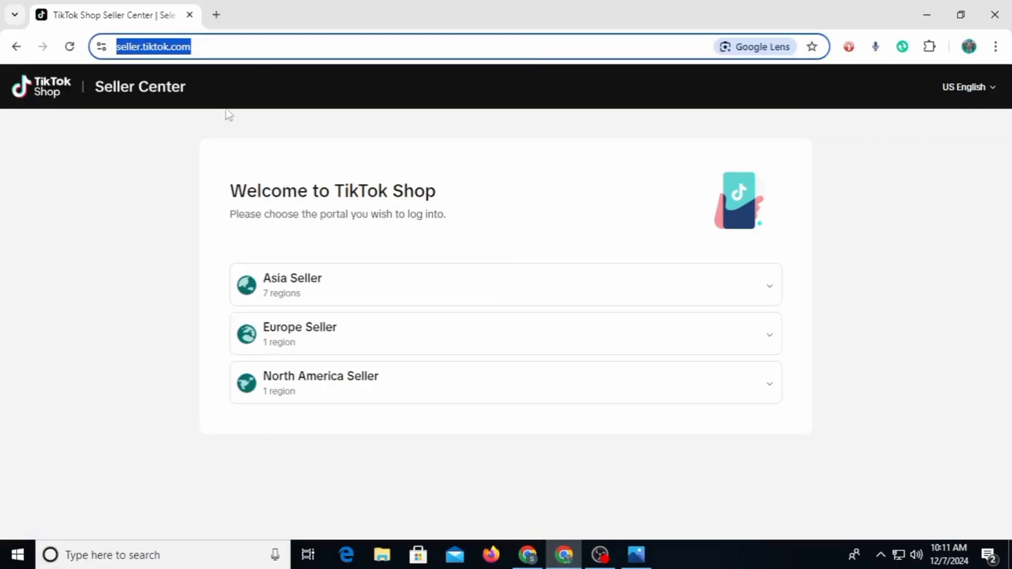
pyautogui.click(101, 250)
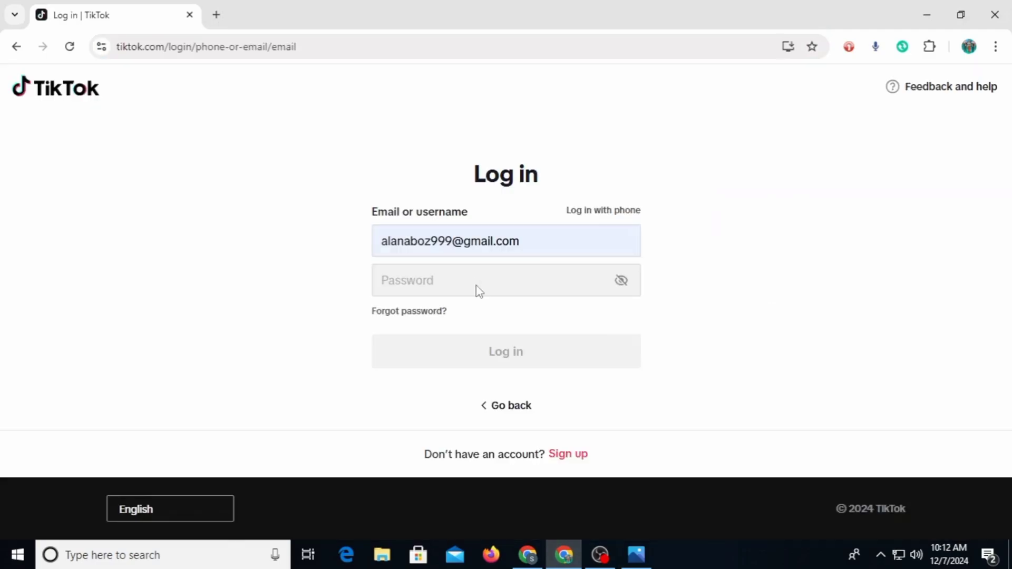
pyautogui.write('*')
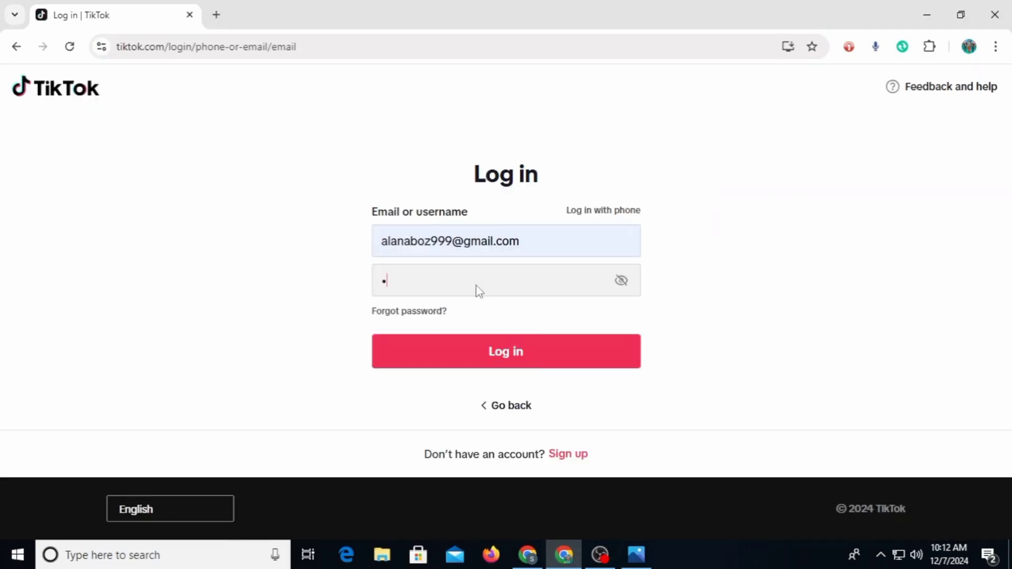
pyautogui.write('****')
pyautogui.write('*****')
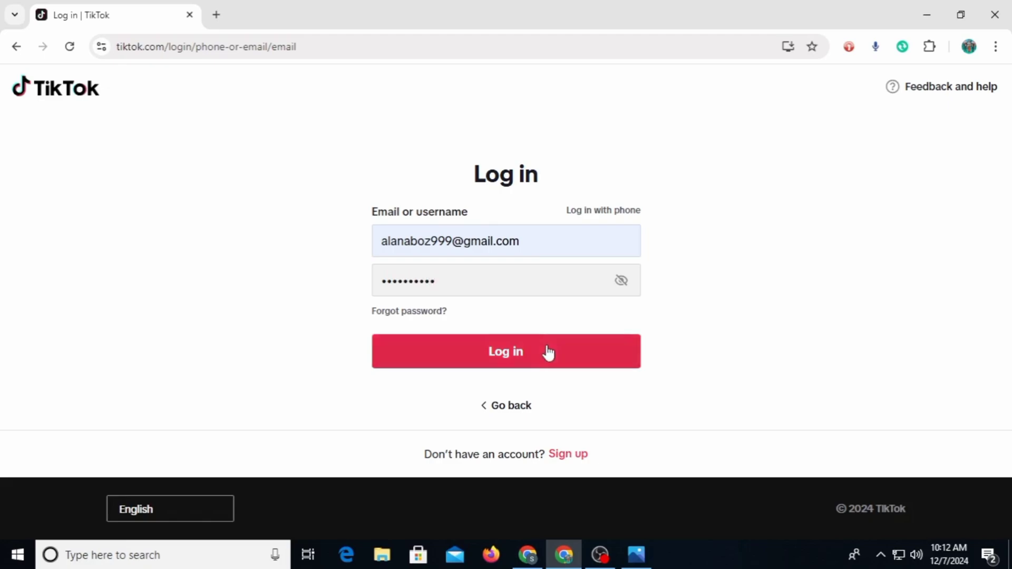
# Step: Submit the entered email and password to sign in to Seller Center
pyautogui.click(547, 352)
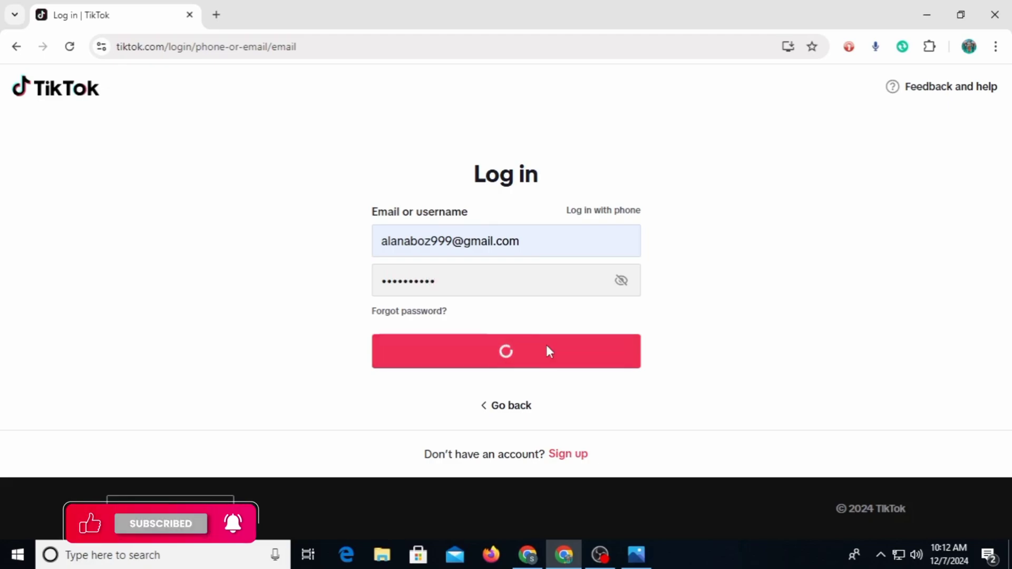